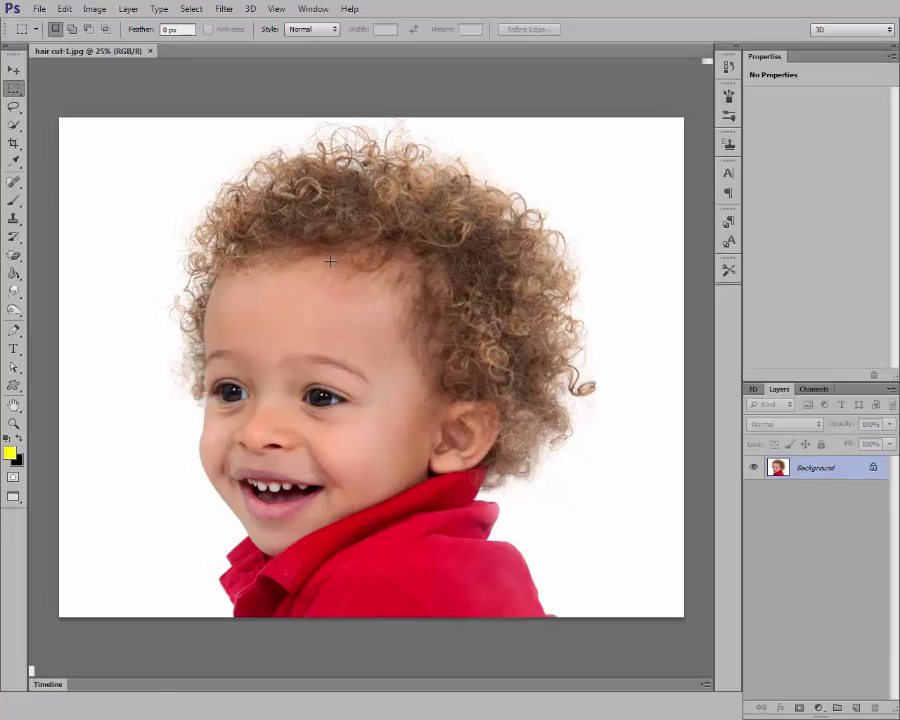
Switch to Full Screen Mode with Menu Bar and pan the canvas briefly.
{"action": "key", "text": "f"}
{"action": "scroll", "coordinate": [343, 323], "scroll_direction": "right", "scroll_amount": 3}
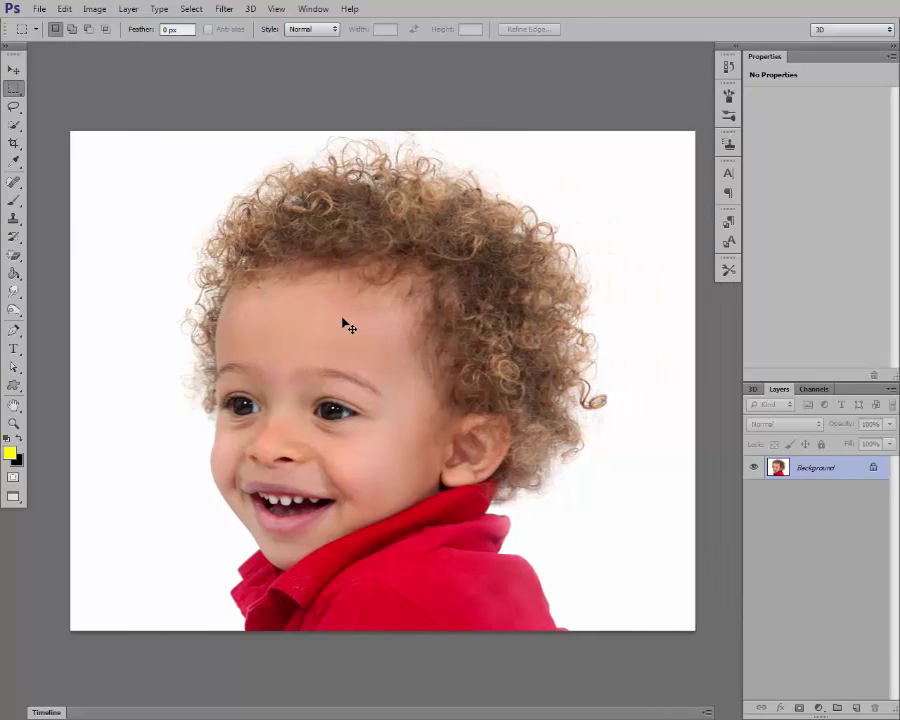
{"action": "scroll", "coordinate": [343, 323], "scroll_direction": "left", "scroll_amount": 1}
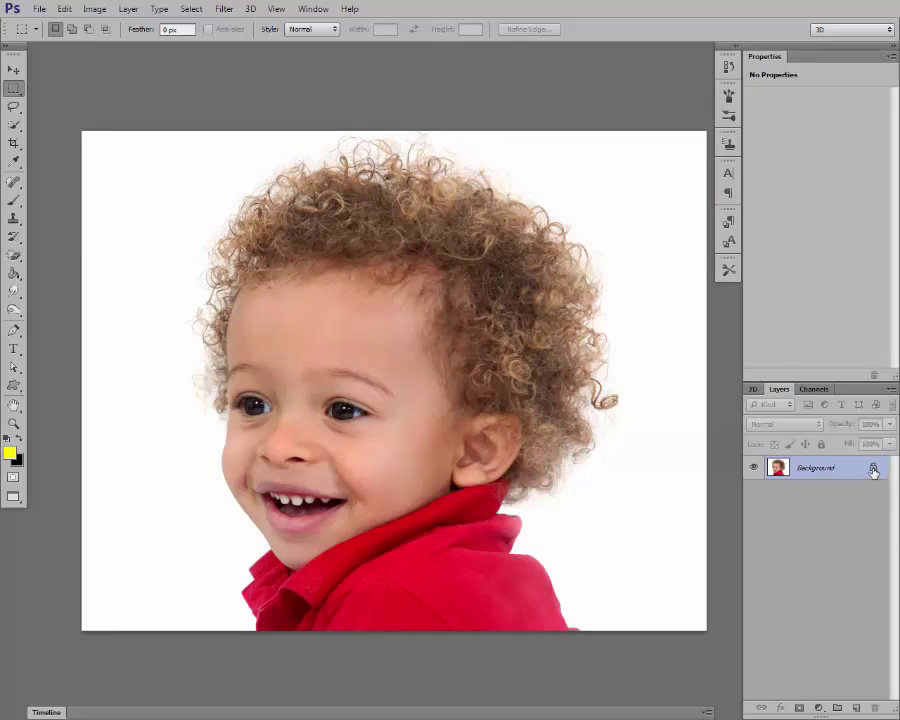
Duplicate the Background layer, reselect the original, and pick yellow with the Paint Bucket.
{"action": "left_click_drag", "start_coordinate": [851, 472], "coordinate": [856, 707]}
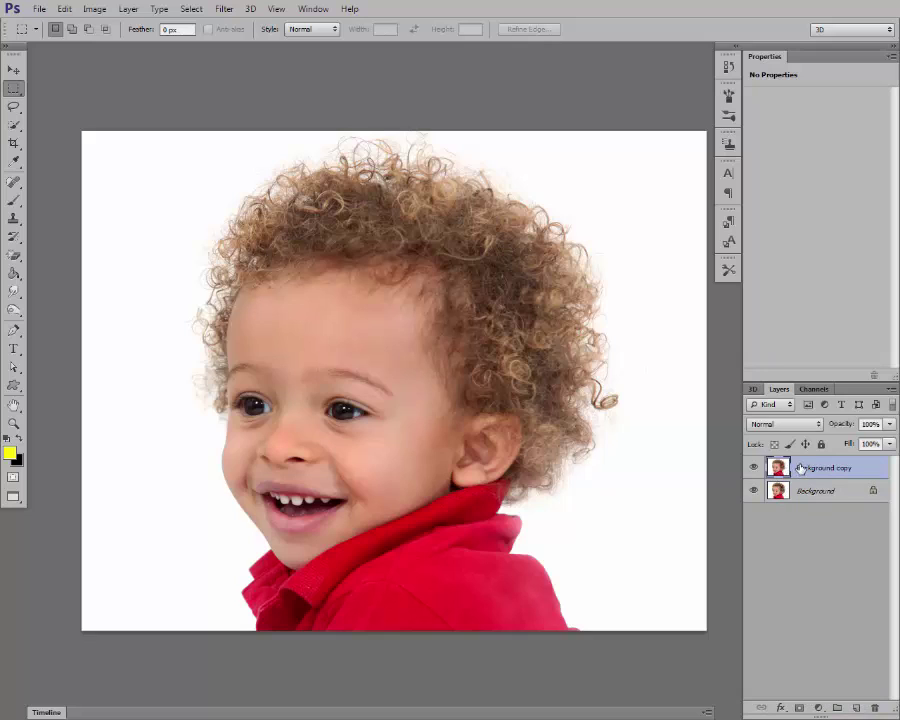
{"action": "left_click", "coordinate": [821, 493]}
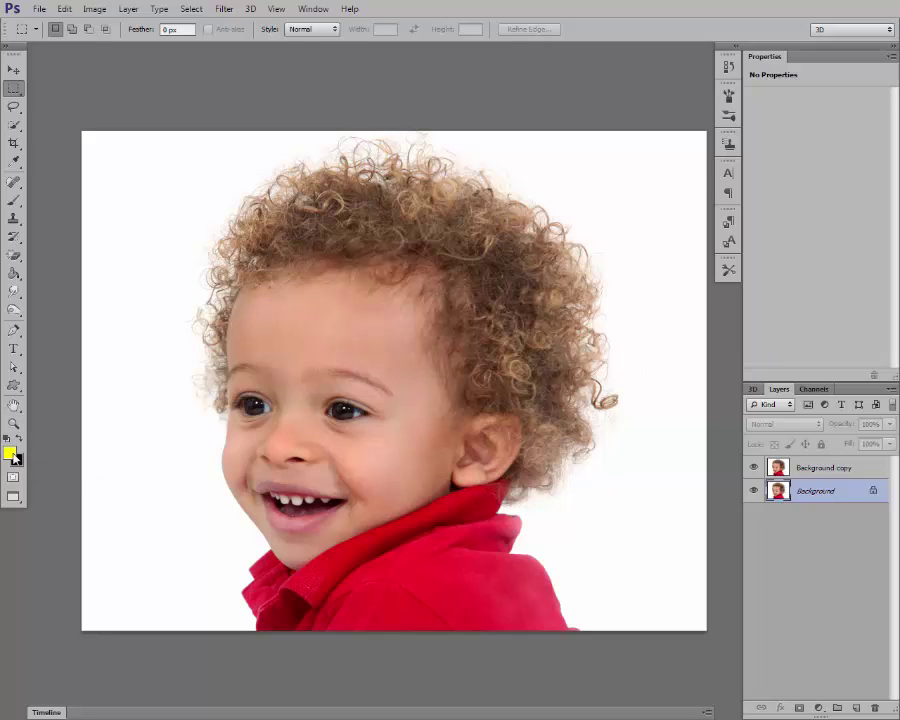
{"action": "left_click", "coordinate": [10, 453]}
{"action": "left_click", "coordinate": [592, 178]}
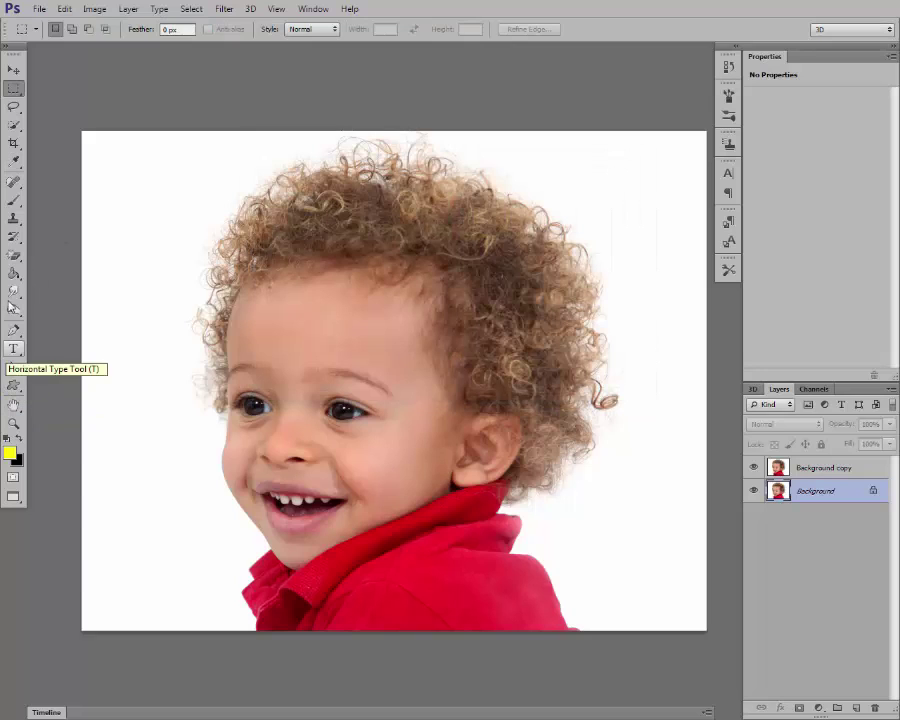
{"action": "left_click", "coordinate": [13, 273]}
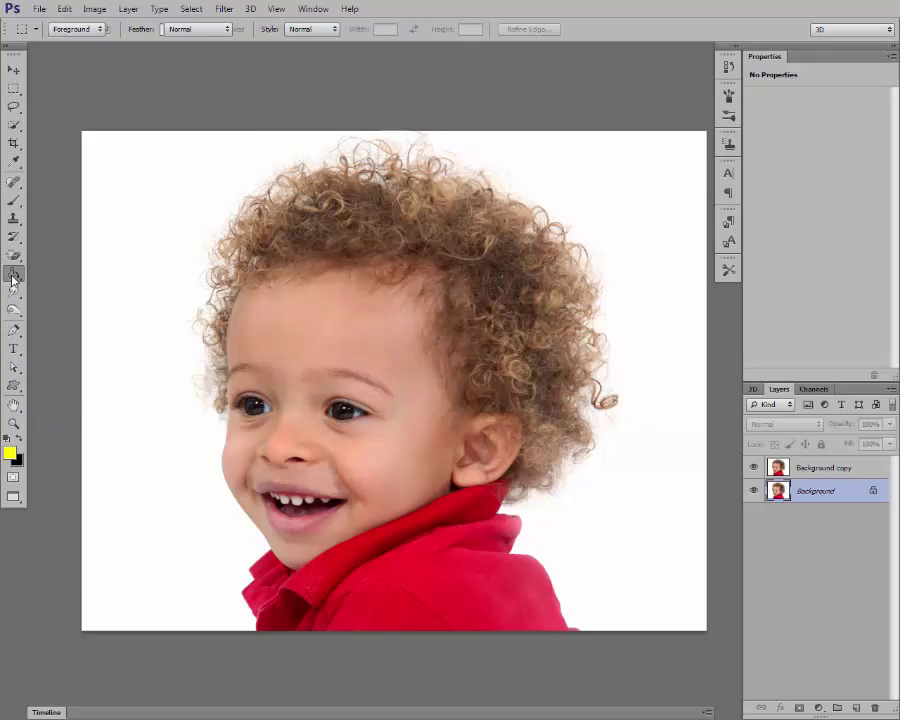
Add a yellow-filled Layer 1 above Background, check it by toggling the copy, then select Background copy.
{"action": "left_click", "coordinate": [856, 709]}
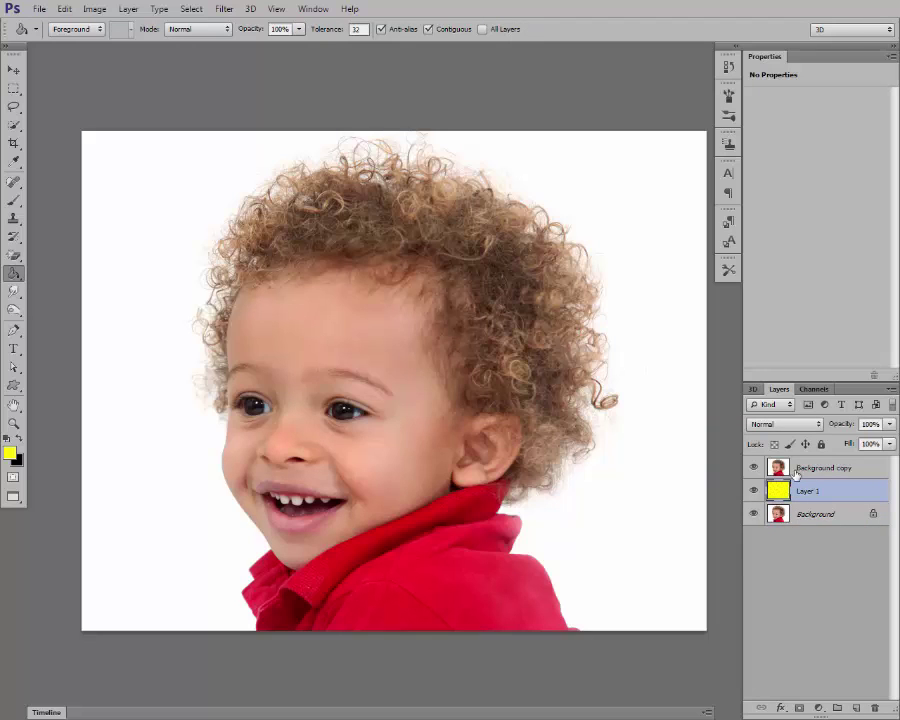
{"action": "left_click", "coordinate": [754, 468]}
{"action": "left_click", "coordinate": [754, 468]}
{"action": "left_click", "coordinate": [754, 468]}
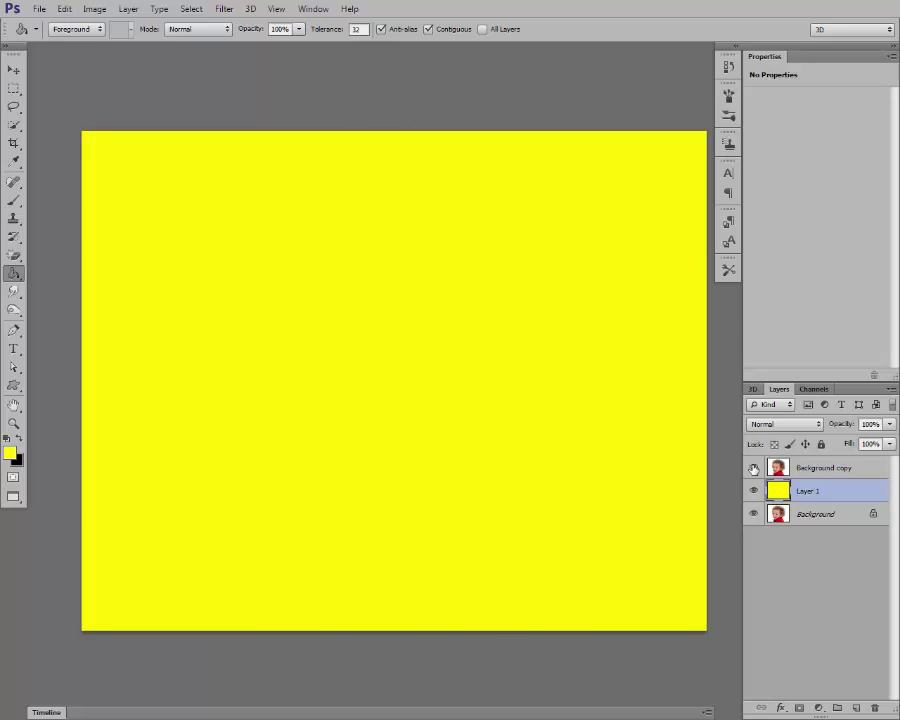
{"action": "left_click", "coordinate": [754, 468]}
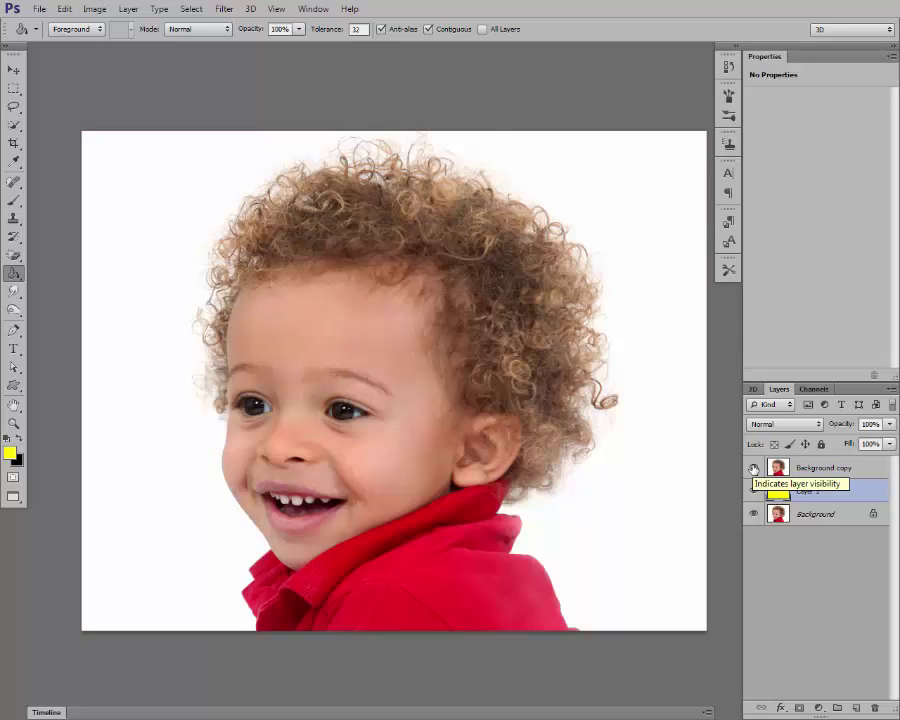
{"action": "left_click", "coordinate": [797, 470]}
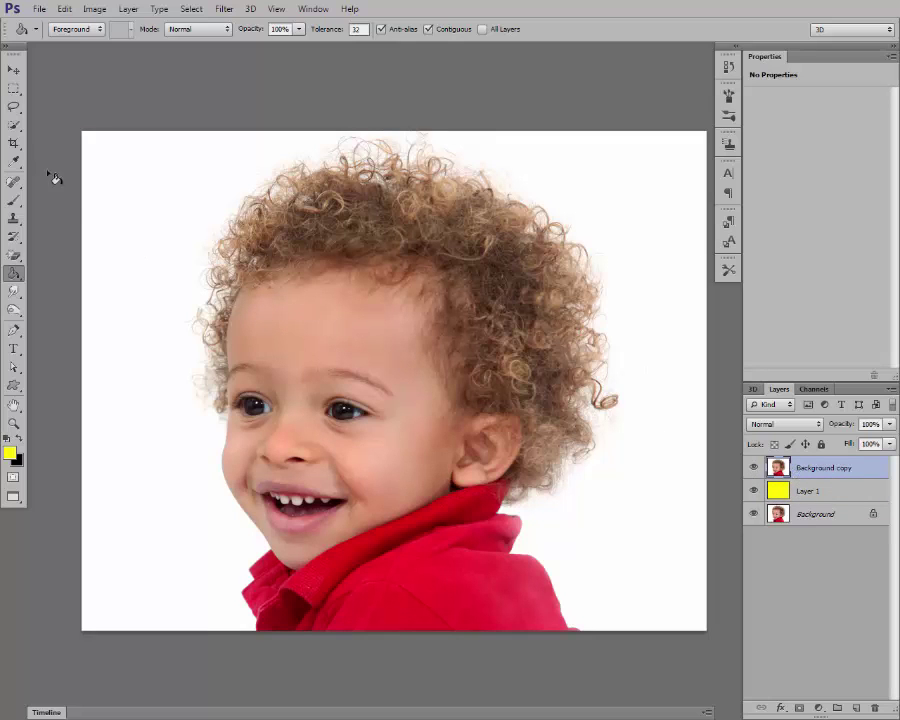
Quick-select the child from collar to curly hair and add a layer mask to Background copy.
{"action": "left_click", "coordinate": [14, 126]}
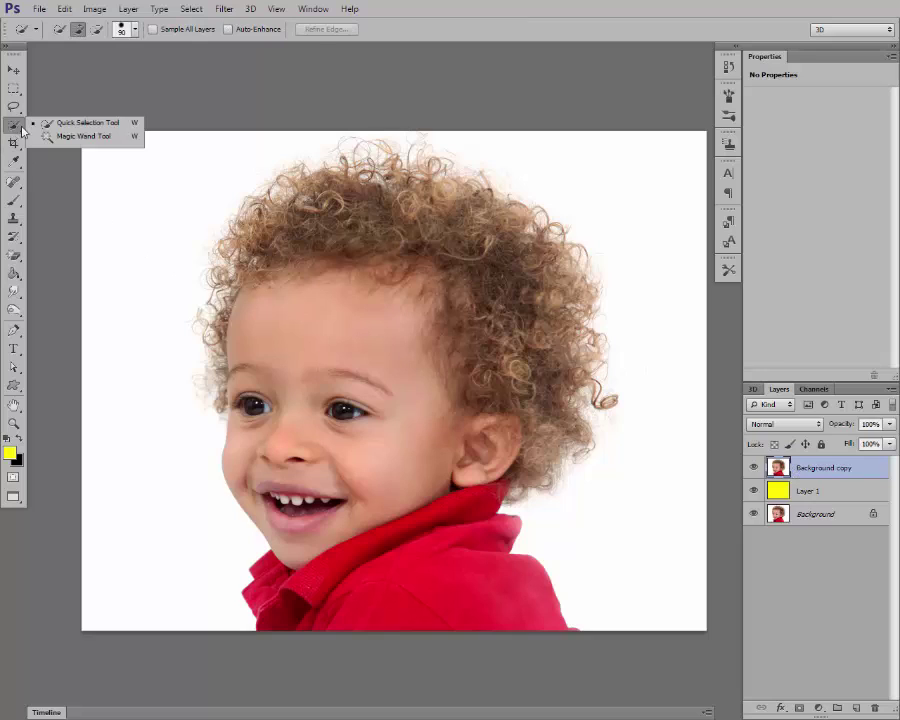
{"action": "left_click", "coordinate": [119, 125]}
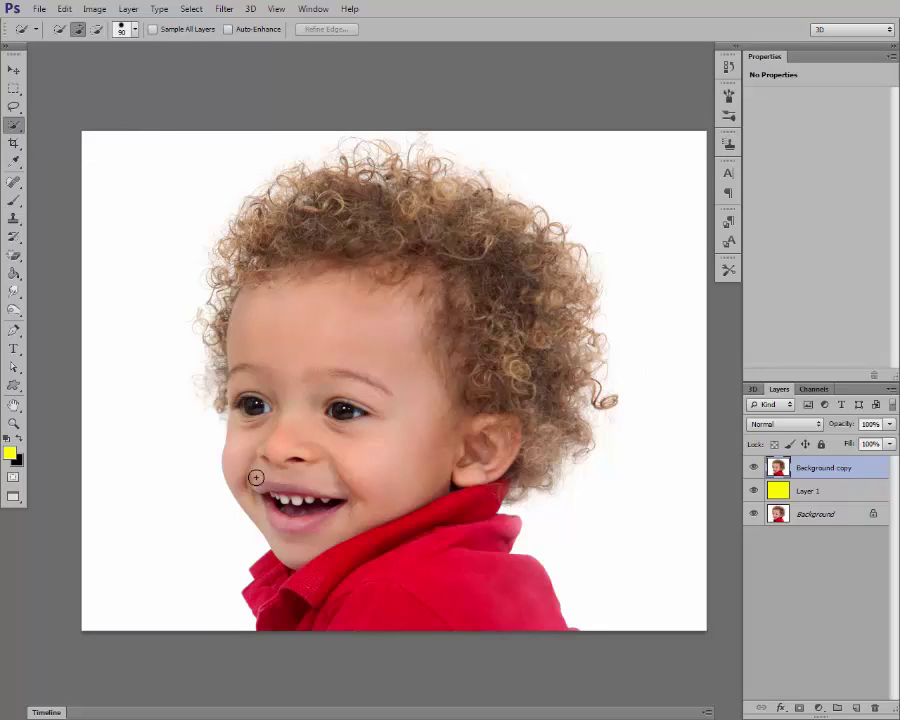
{"action": "mouse_move", "coordinate": [278, 627]}
{"action": "left_mouse_down"}
{"action": "mouse_move", "coordinate": [255, 403]}
{"action": "mouse_move", "coordinate": [390, 228]}
{"action": "mouse_move", "coordinate": [553, 414]}
{"action": "mouse_move", "coordinate": [472, 518]}
{"action": "mouse_move", "coordinate": [493, 583]}
{"action": "mouse_move", "coordinate": [510, 597]}
{"action": "left_mouse_up"}
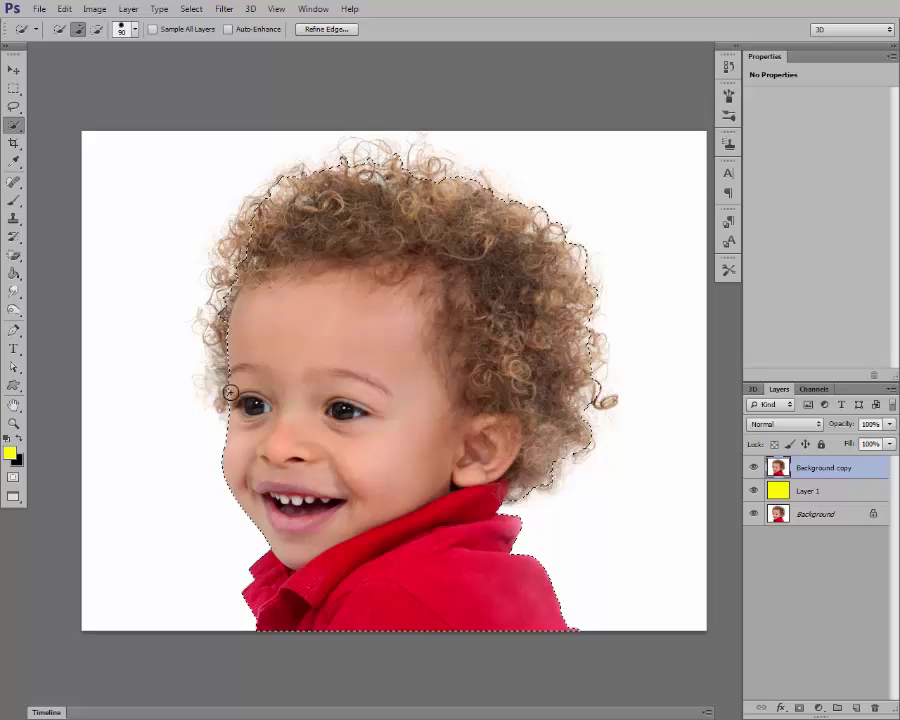
{"action": "left_click_drag", "start_coordinate": [230, 381], "coordinate": [251, 243]}
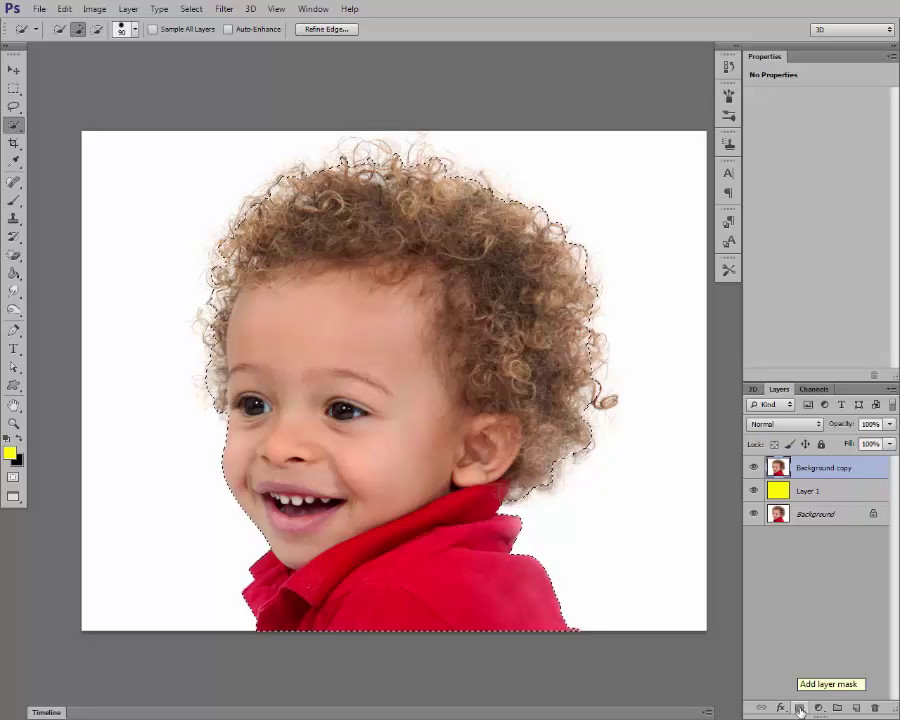
{"action": "left_click", "coordinate": [800, 709]}
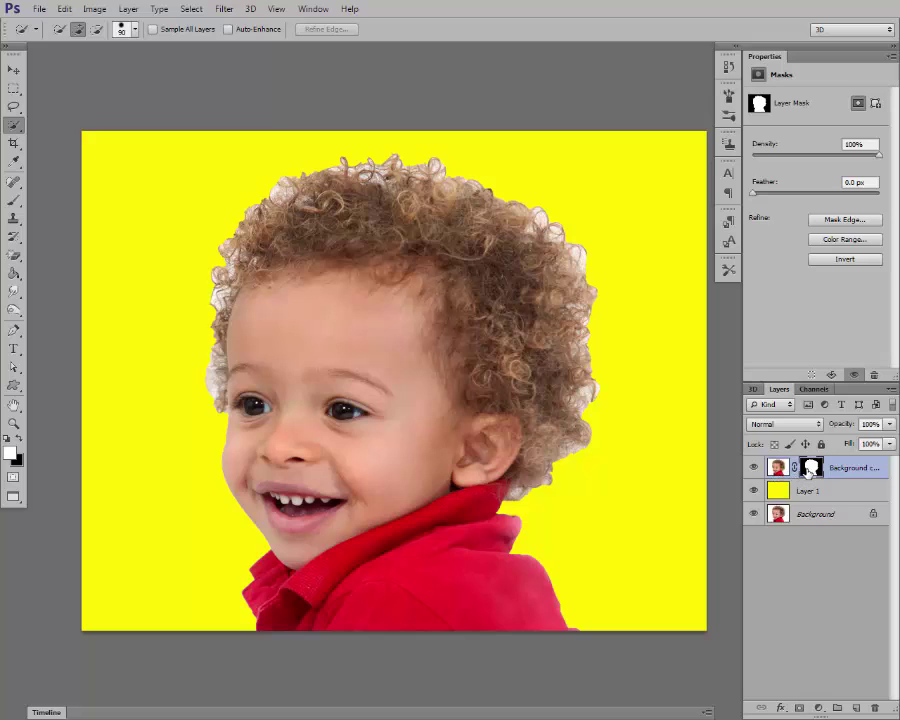
Open Refine Mask from the mask thumbnail and set its View Mode to On Layers.
{"action": "right_click", "coordinate": [810, 467]}
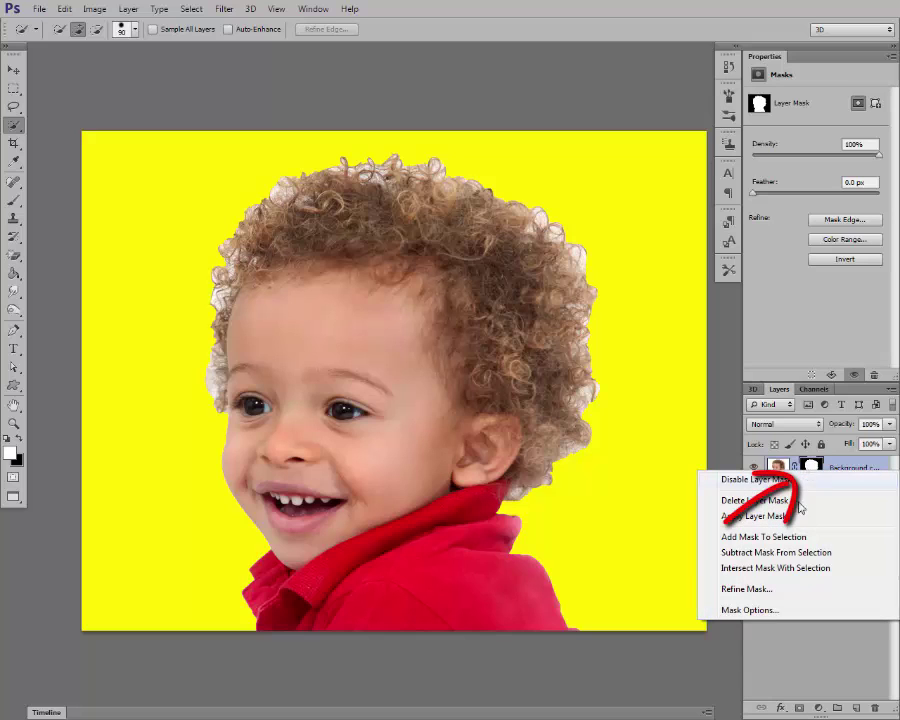
{"action": "left_click", "coordinate": [746, 591]}
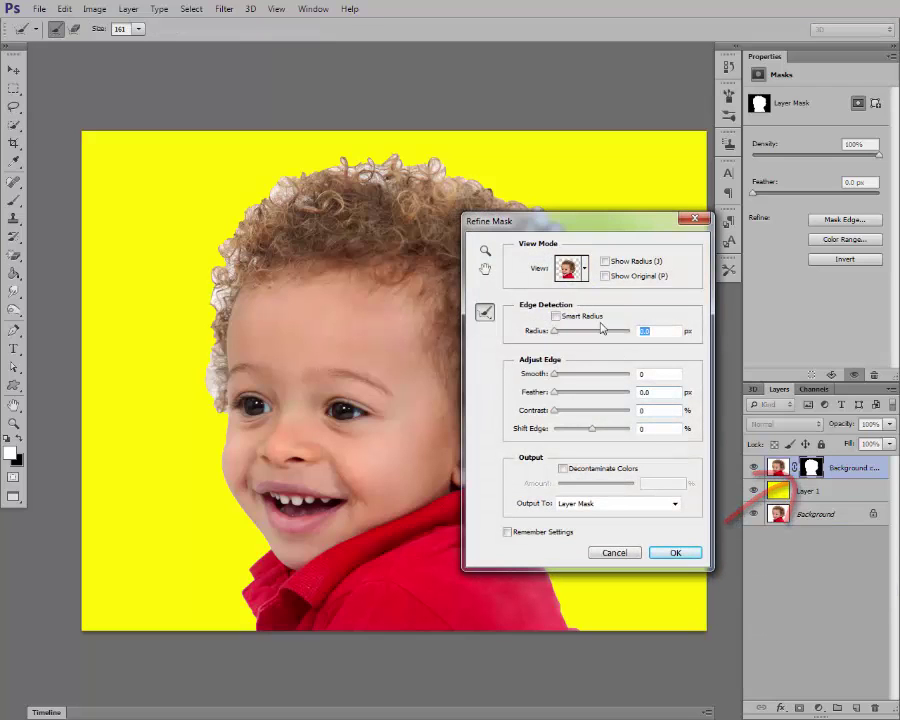
{"action": "left_click_drag", "start_coordinate": [573, 222], "coordinate": [631, 237]}
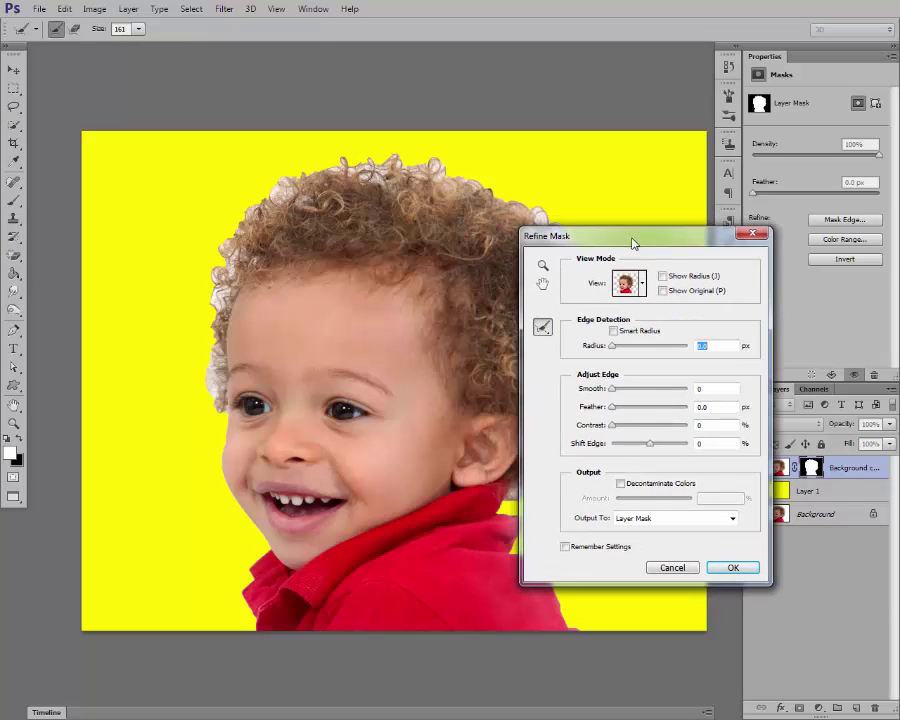
{"action": "left_click", "coordinate": [643, 290]}
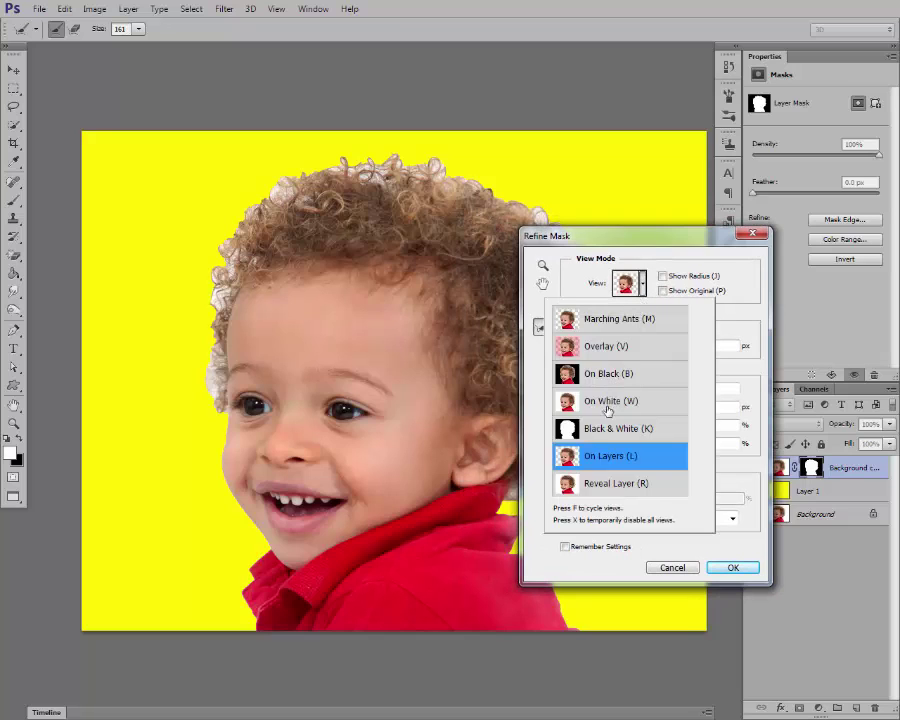
{"action": "left_click", "coordinate": [642, 292]}
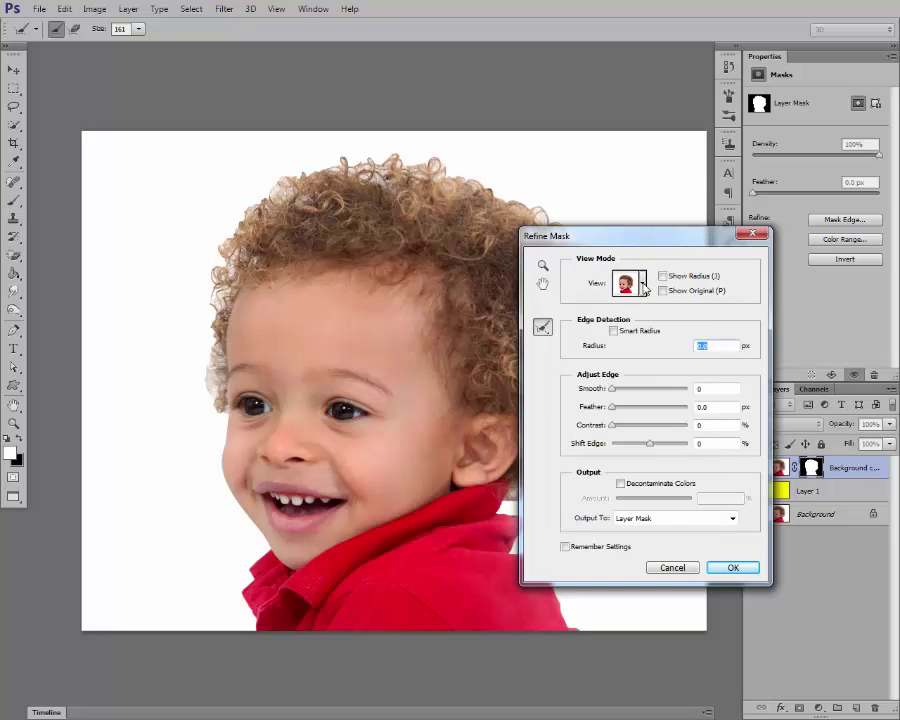
{"action": "left_click", "coordinate": [642, 285]}
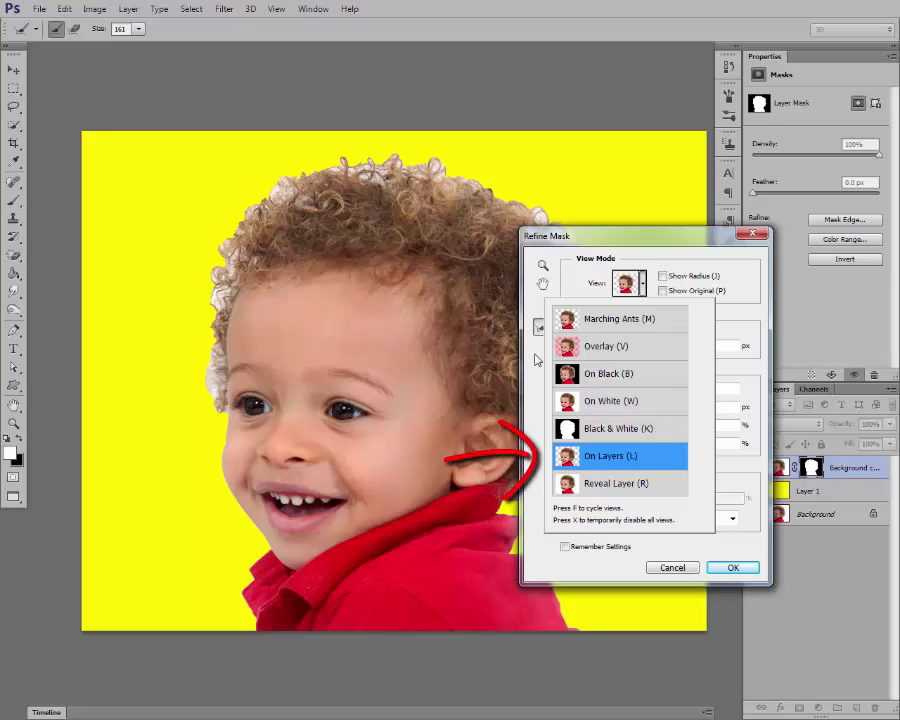
{"action": "left_click", "coordinate": [537, 360]}
{"action": "left_click_drag", "start_coordinate": [619, 240], "coordinate": [652, 240]}
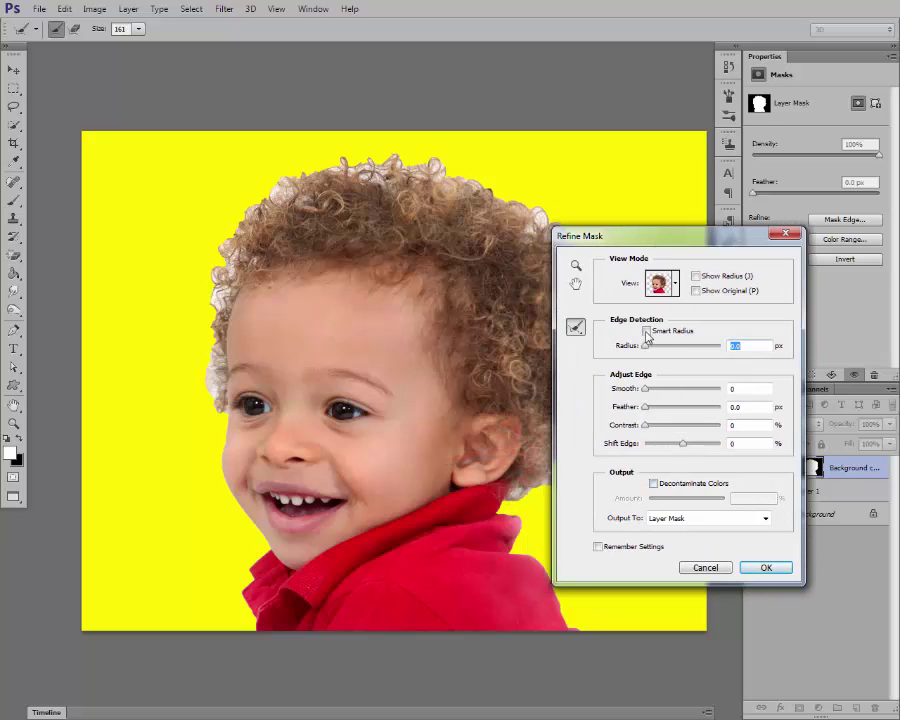
Enable Smart Radius at 21.5 px, raise Smooth to 27 and enter Contrast 5%.
{"action": "left_click", "coordinate": [647, 334]}
{"action": "left_click_drag", "start_coordinate": [746, 345], "coordinate": [721, 345]}
{"action": "type", "text": "1.5"}
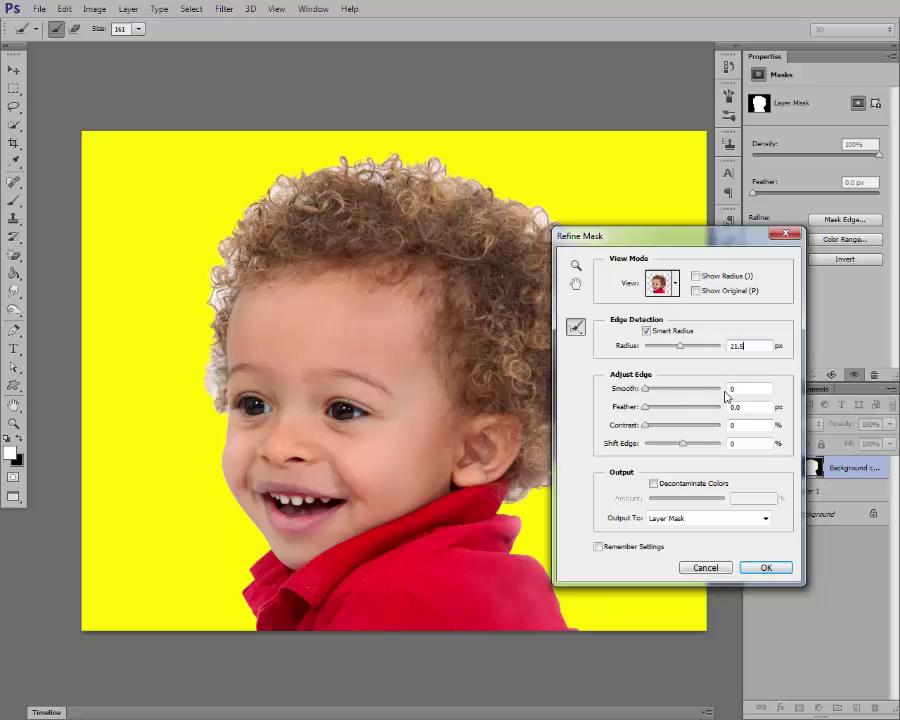
{"action": "left_click_drag", "start_coordinate": [746, 391], "coordinate": [702, 392]}
{"action": "type", "text": "27"}
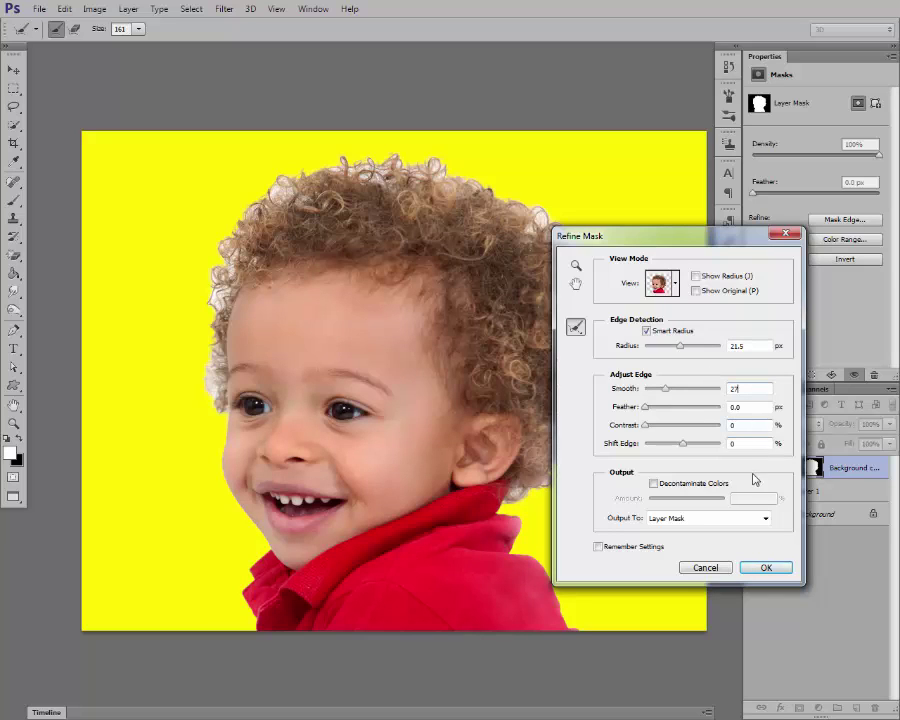
{"action": "key", "text": "Tab"}
{"action": "key", "text": "Tab"}
{"action": "type", "text": "5"}
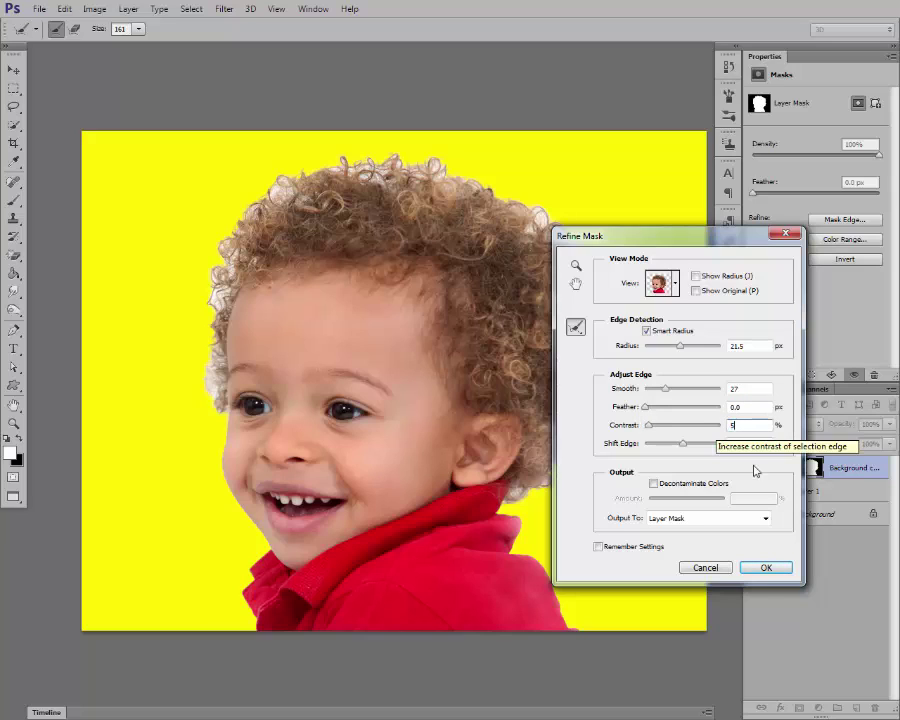
{"action": "key", "text": "Tab"}
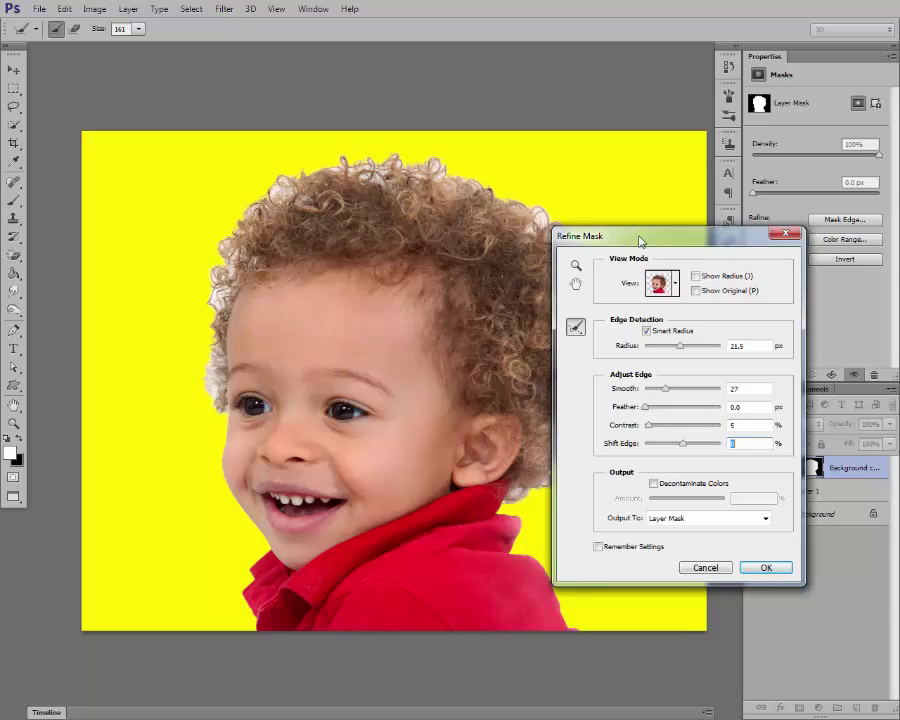
{"action": "left_click_drag", "start_coordinate": [620, 241], "coordinate": [718, 255]}
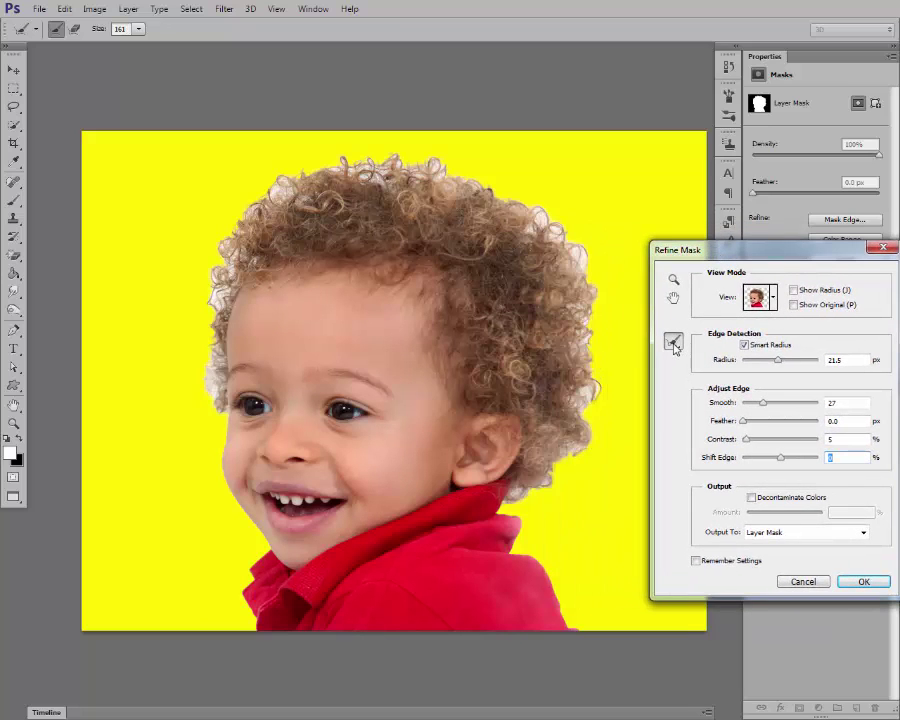
Set the Refine Radius brush to 174 and paint along the left, top and right hair edges.
{"action": "left_click", "coordinate": [138, 30]}
{"action": "left_click", "coordinate": [143, 50]}
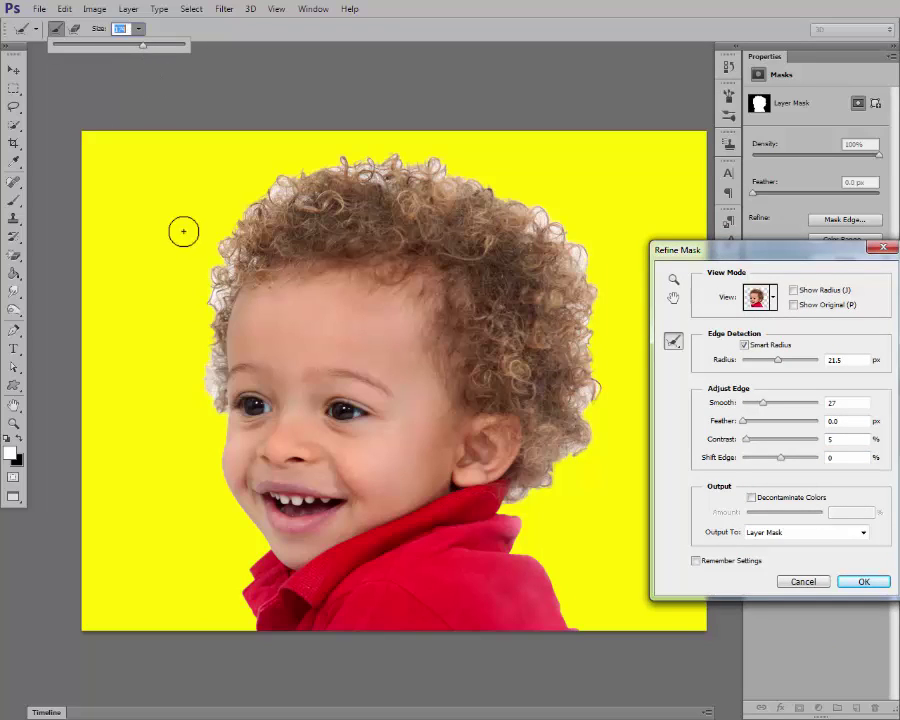
{"action": "mouse_move", "coordinate": [220, 405]}
{"action": "left_mouse_down"}
{"action": "mouse_move", "coordinate": [220, 253]}
{"action": "mouse_move", "coordinate": [254, 198]}
{"action": "mouse_move", "coordinate": [332, 160]}
{"action": "mouse_move", "coordinate": [424, 155]}
{"action": "mouse_move", "coordinate": [428, 146]}
{"action": "mouse_move", "coordinate": [402, 145]}
{"action": "mouse_move", "coordinate": [508, 179]}
{"action": "mouse_move", "coordinate": [581, 239]}
{"action": "mouse_move", "coordinate": [587, 348]}
{"action": "mouse_move", "coordinate": [606, 314]}
{"action": "mouse_move", "coordinate": [613, 321]}
{"action": "mouse_move", "coordinate": [583, 402]}
{"action": "mouse_move", "coordinate": [617, 404]}
{"action": "mouse_move", "coordinate": [579, 446]}
{"action": "mouse_move", "coordinate": [583, 458]}
{"action": "mouse_move", "coordinate": [526, 490]}
{"action": "left_mouse_up"}
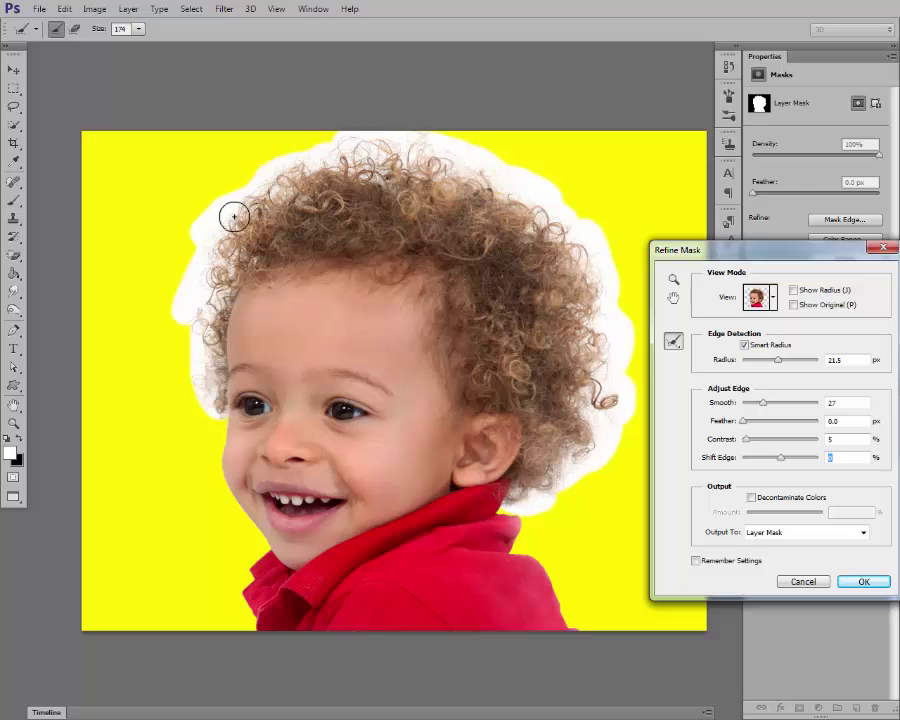
{"action": "mouse_move", "coordinate": [237, 209]}
{"action": "left_mouse_down"}
{"action": "mouse_move", "coordinate": [181, 328]}
{"action": "mouse_move", "coordinate": [206, 410]}
{"action": "left_mouse_up"}
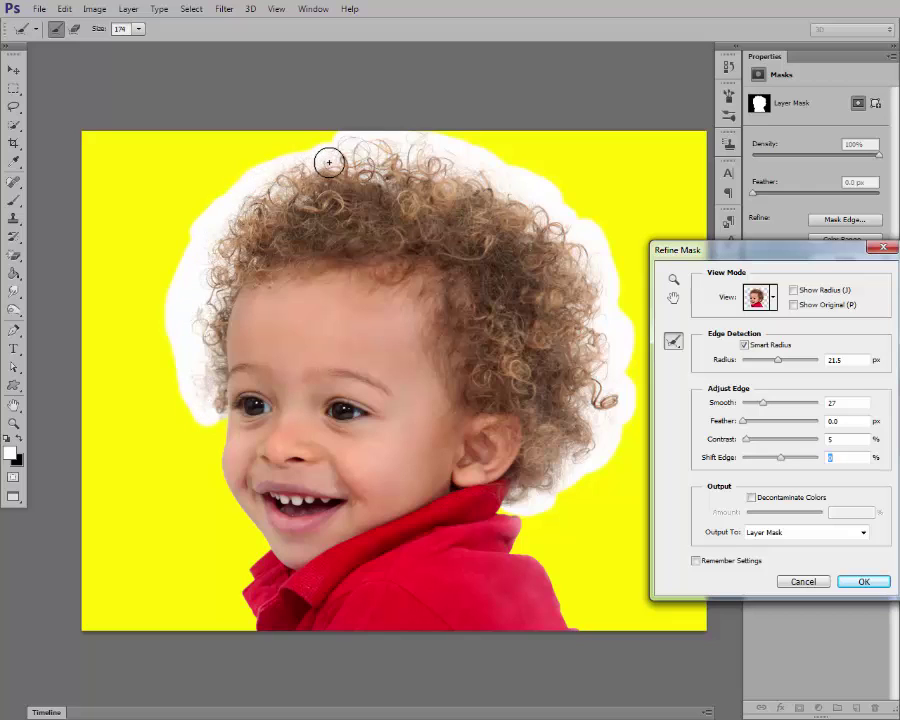
{"action": "left_click_drag", "start_coordinate": [277, 175], "coordinate": [329, 156]}
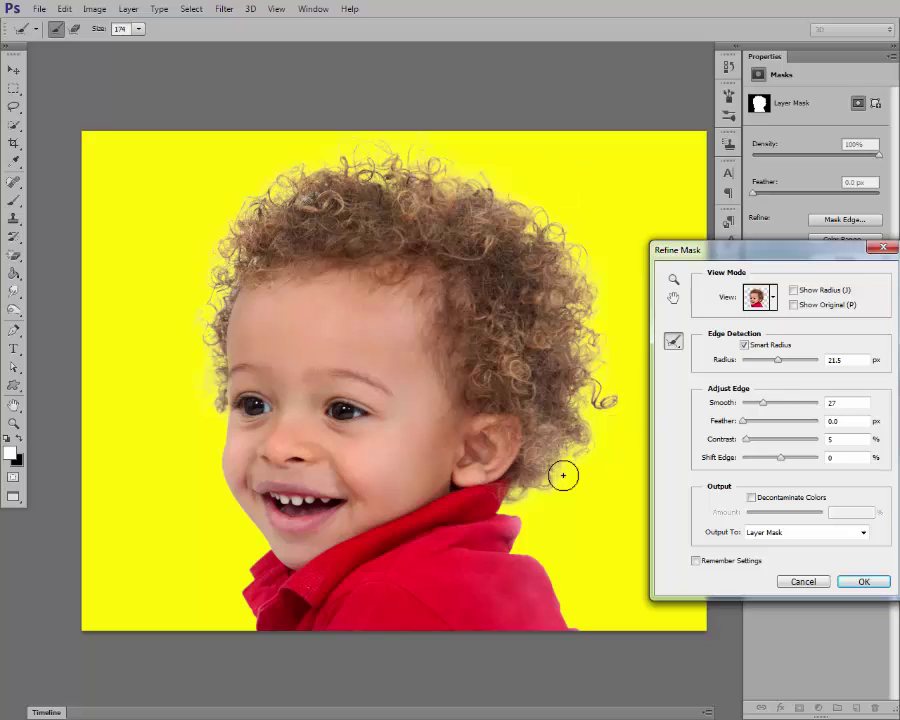
{"action": "left_click_drag", "start_coordinate": [791, 260], "coordinate": [773, 260]}
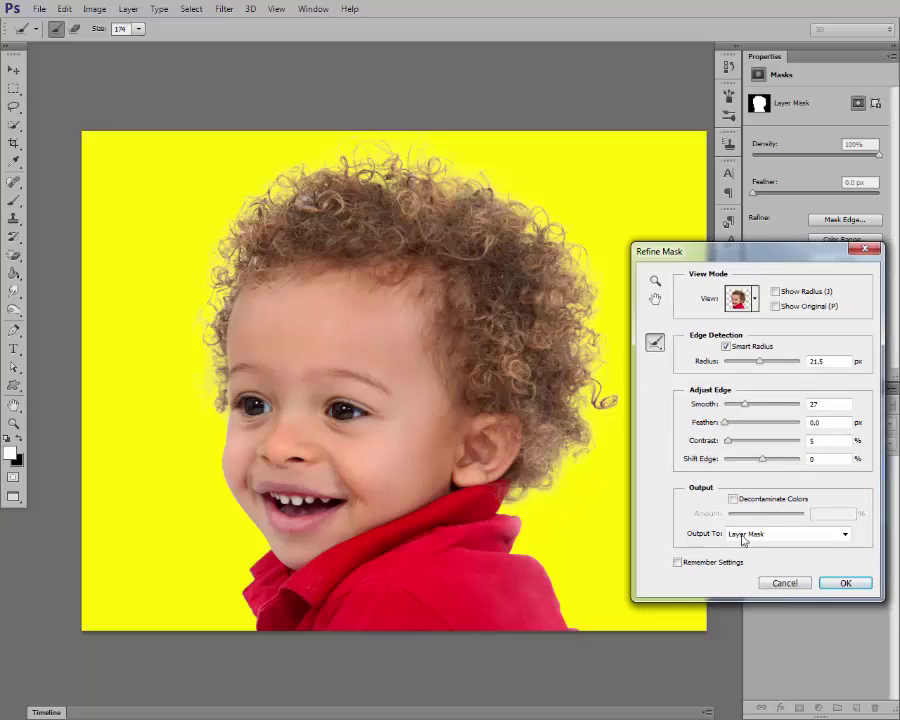
Output the refinement as a New Layer with Layer Mask, hide the older copy, and select Layer 1.
{"action": "left_click", "coordinate": [845, 534]}
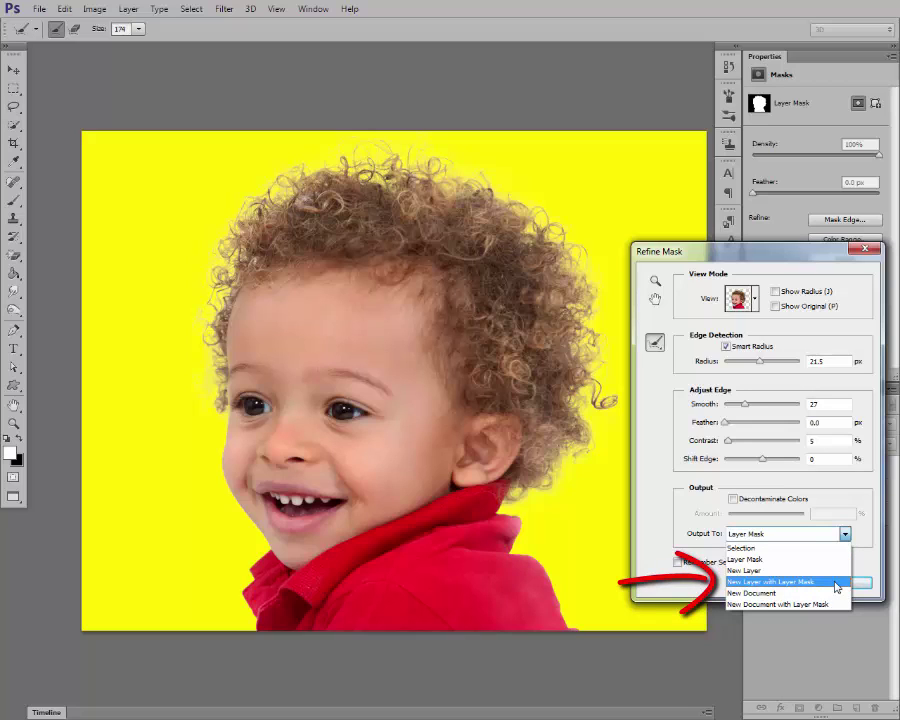
{"action": "left_click", "coordinate": [836, 582]}
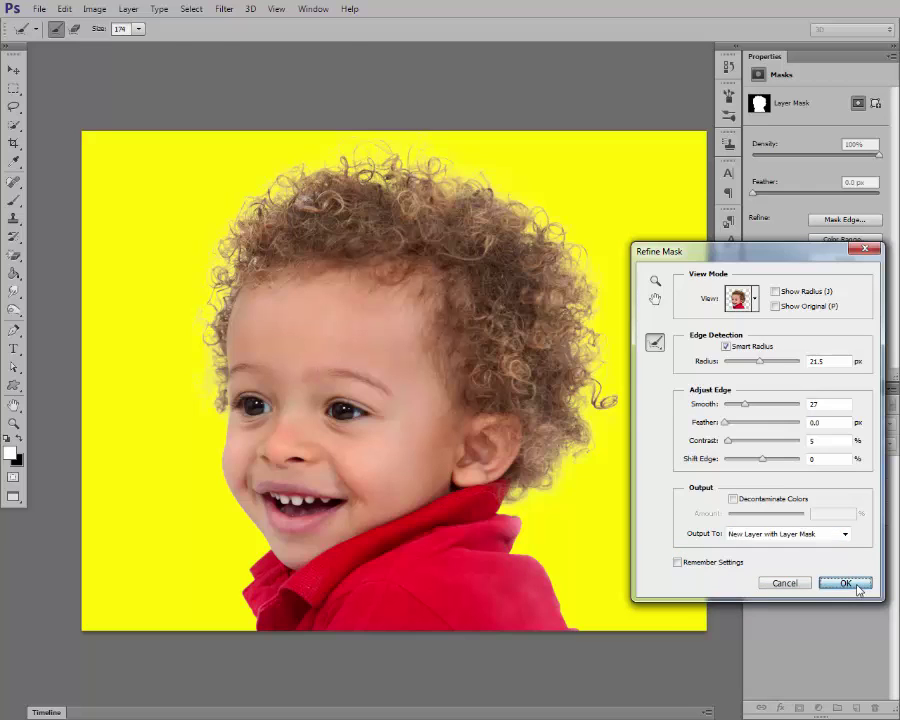
{"action": "left_click", "coordinate": [845, 583]}
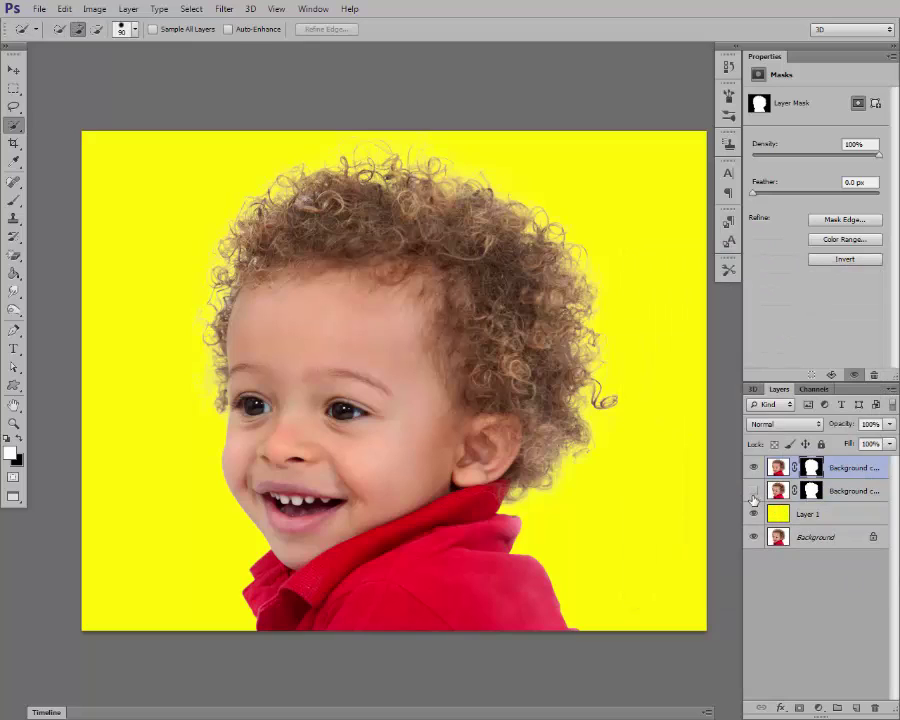
{"action": "left_click", "coordinate": [754, 492]}
{"action": "left_click", "coordinate": [809, 515]}
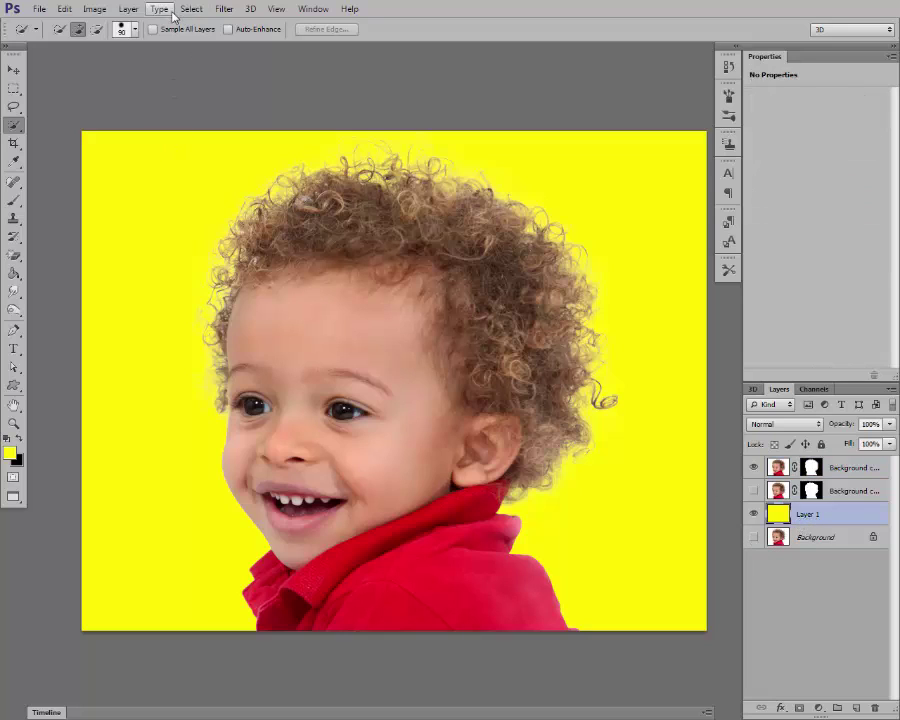
Free Transform Layer 1 so the yellow fill covers only the image's left half.
{"action": "left_click", "coordinate": [64, 9]}
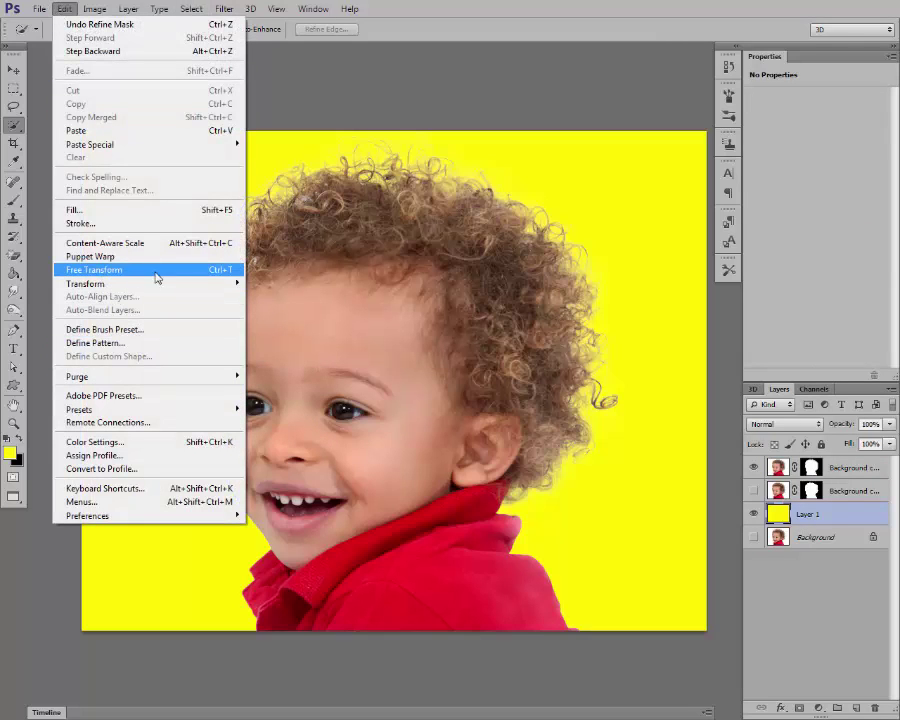
{"action": "left_click", "coordinate": [224, 270]}
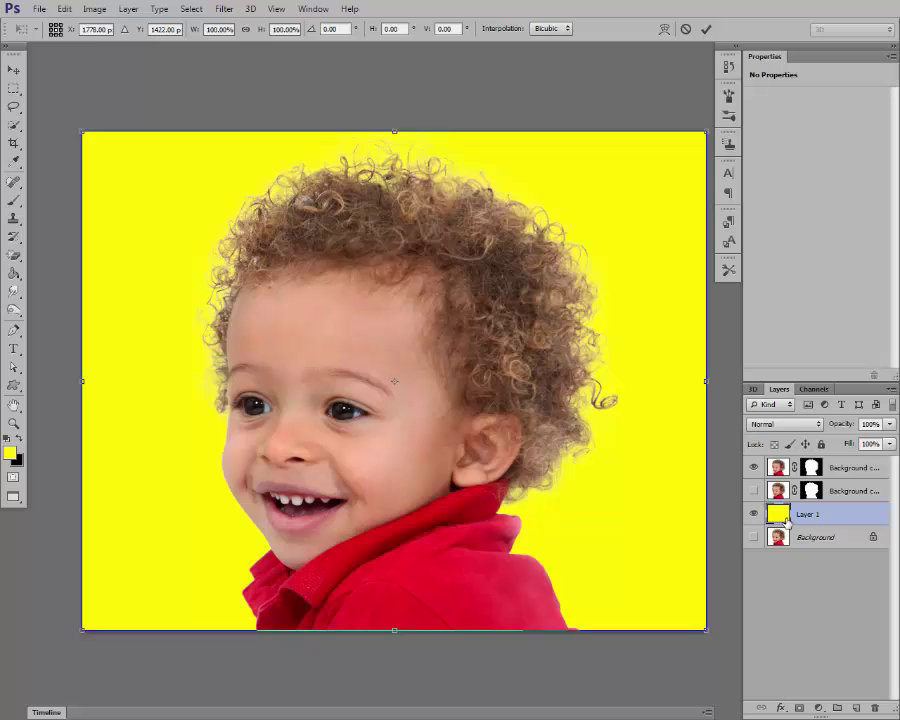
{"action": "mouse_move", "coordinate": [707, 381]}
{"action": "left_mouse_down"}
{"action": "mouse_move", "coordinate": [382, 360]}
{"action": "mouse_move", "coordinate": [300, 370]}
{"action": "mouse_move", "coordinate": [162, 344]}
{"action": "mouse_move", "coordinate": [706, 338]}
{"action": "mouse_move", "coordinate": [139, 344]}
{"action": "mouse_move", "coordinate": [316, 350]}
{"action": "mouse_move", "coordinate": [407, 366]}
{"action": "left_mouse_up"}
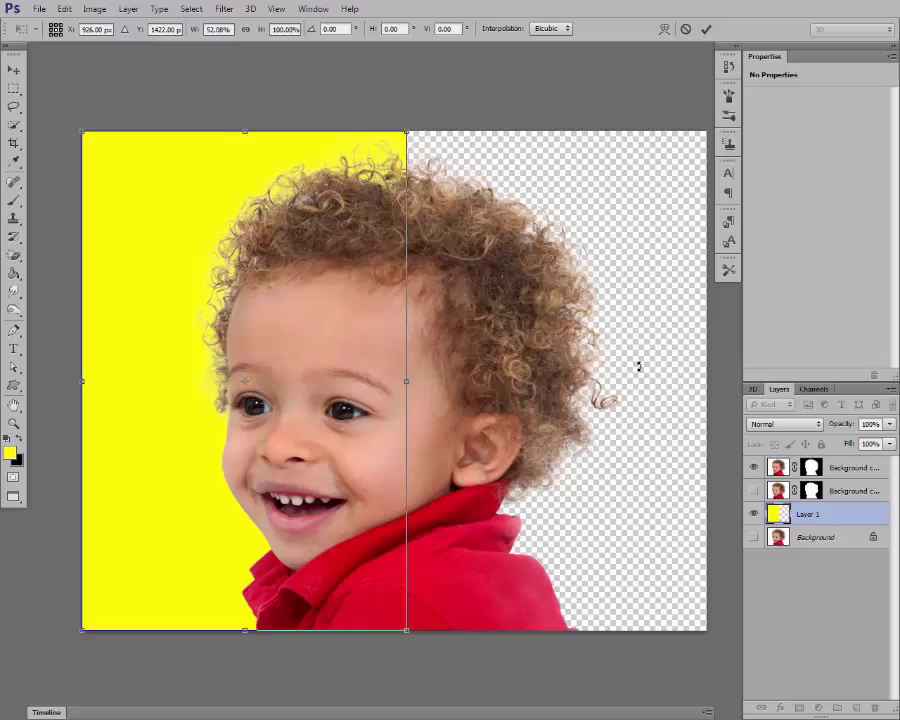
{"action": "key", "text": "Return"}
{"action": "key", "text": "w"}
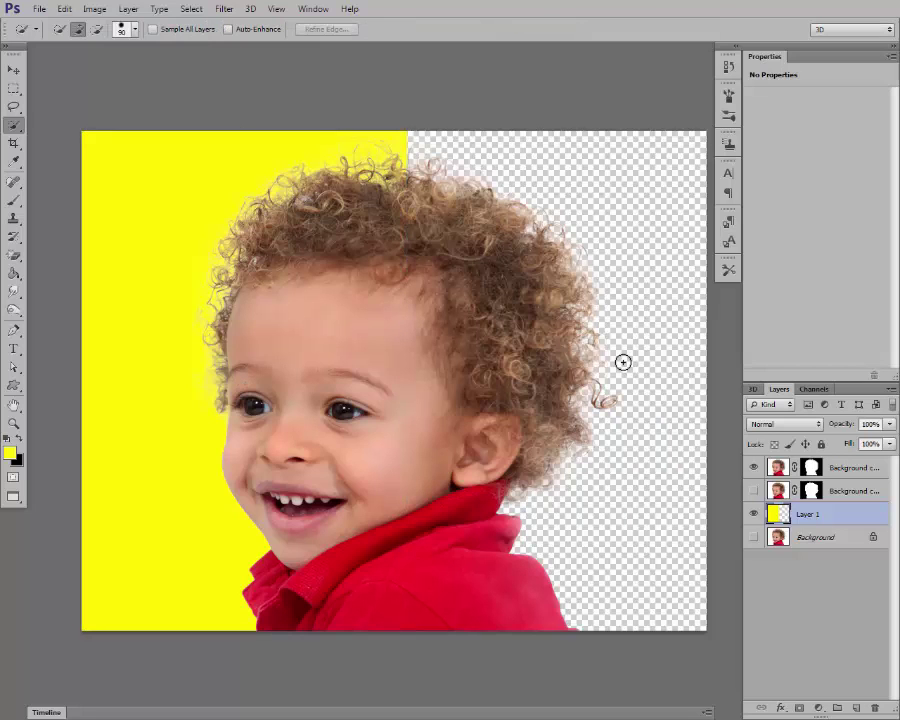
View the result full screen, zooming in on the hair, then fit the image back to screen.
{"action": "key", "text": "f"}
{"action": "scroll", "coordinate": [621, 362], "scroll_direction": "up", "scroll_amount": 2}
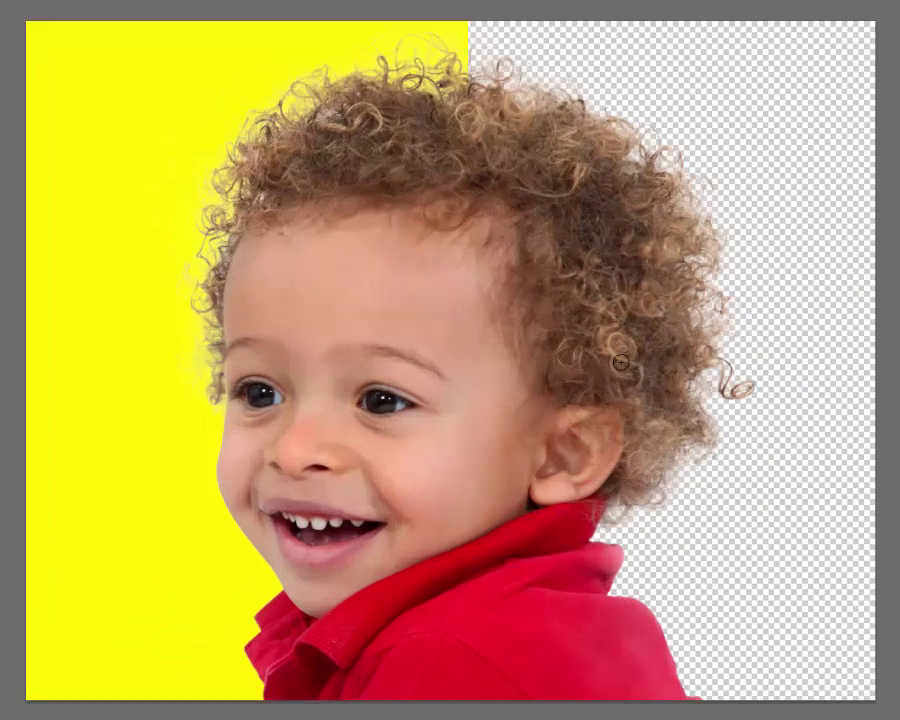
{"action": "key", "text": "ctrl+plus"}
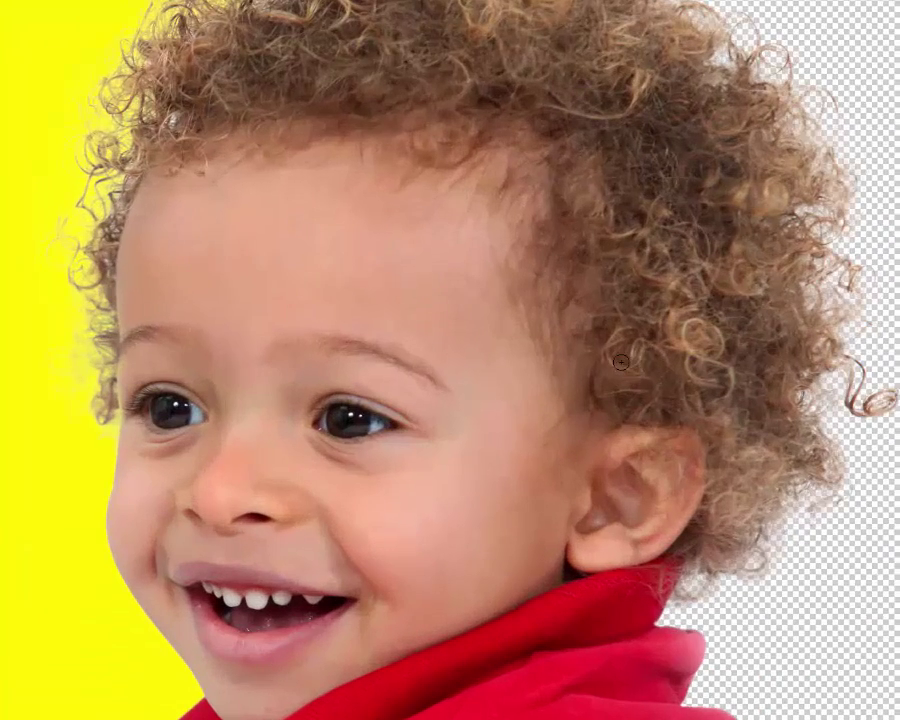
{"action": "scroll", "coordinate": [603, 230], "scroll_direction": "up", "scroll_amount": 2}
{"action": "scroll", "coordinate": [603, 230], "scroll_direction": "up", "scroll_amount": 2}
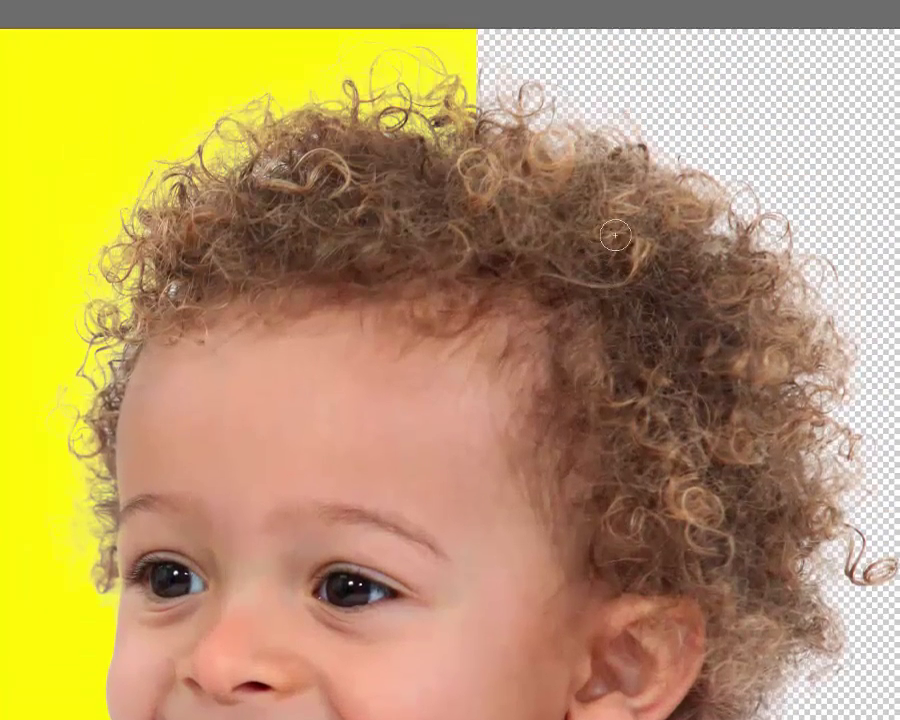
{"action": "scroll", "coordinate": [612, 234], "scroll_direction": "down", "scroll_amount": 1}
{"action": "scroll", "coordinate": [615, 237], "scroll_direction": "down", "scroll_amount": 1}
{"action": "key", "text": "ctrl+0"}
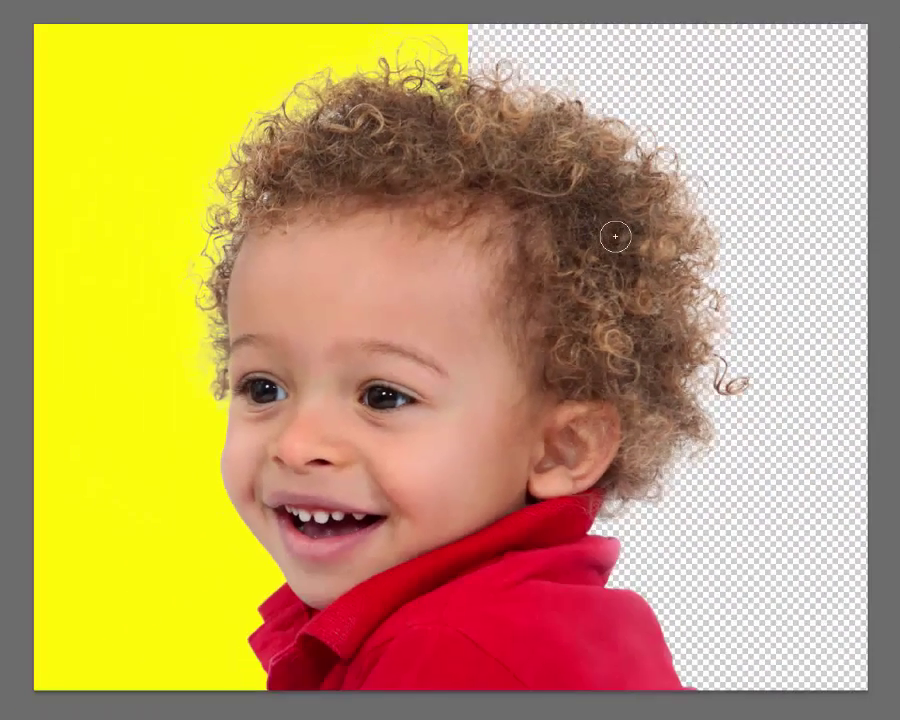